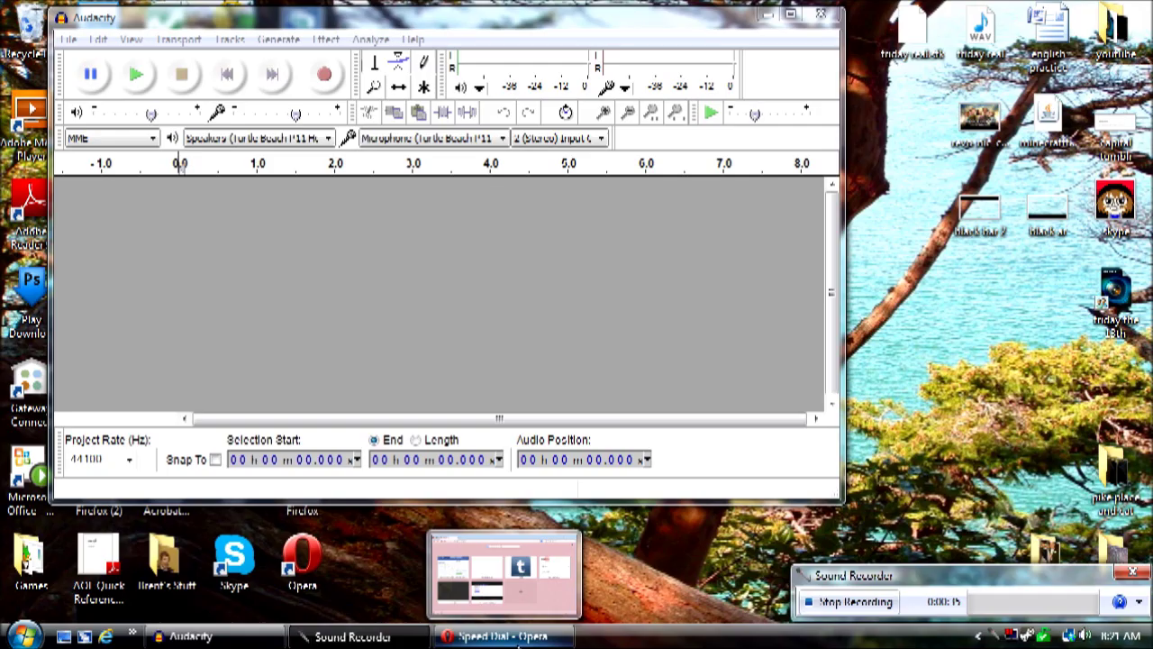
# - Find Audacity's 2.0.4 download page in Opera, then close the browser
pyautogui.click(491, 636)
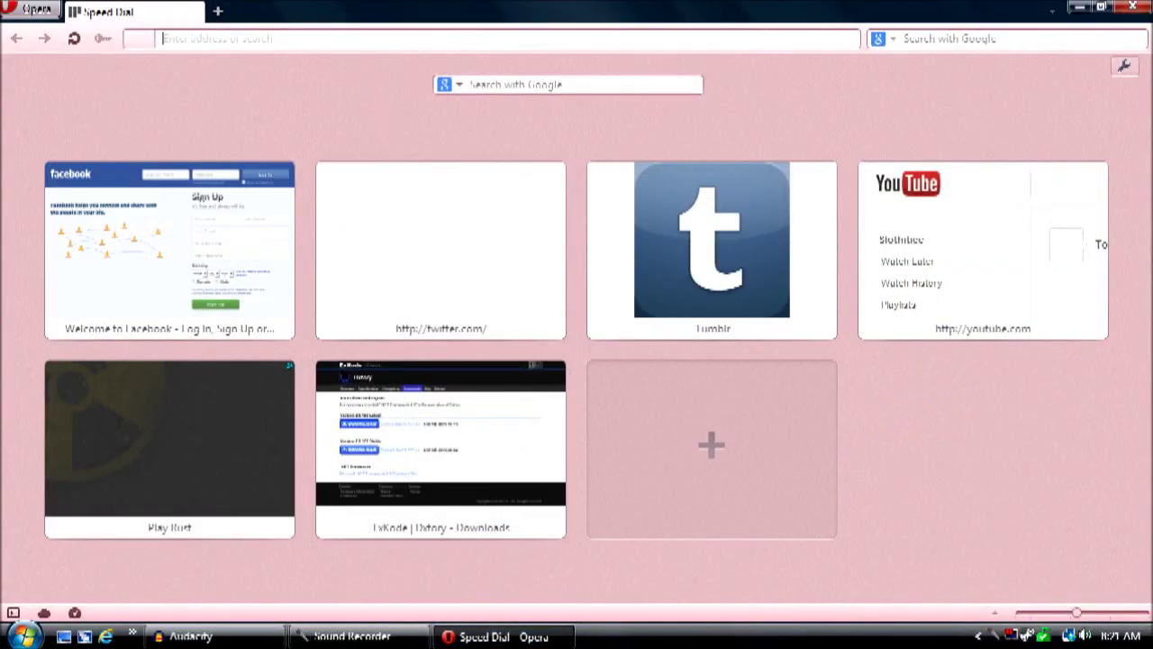
pyautogui.write('au')
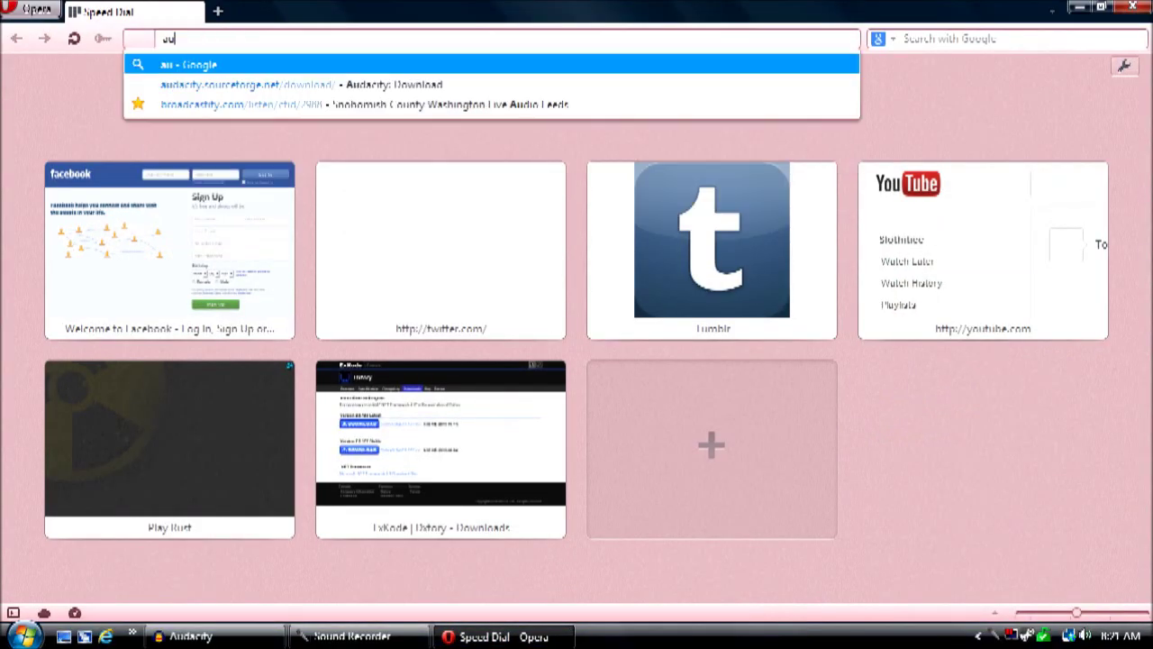
pyautogui.write('dacity')
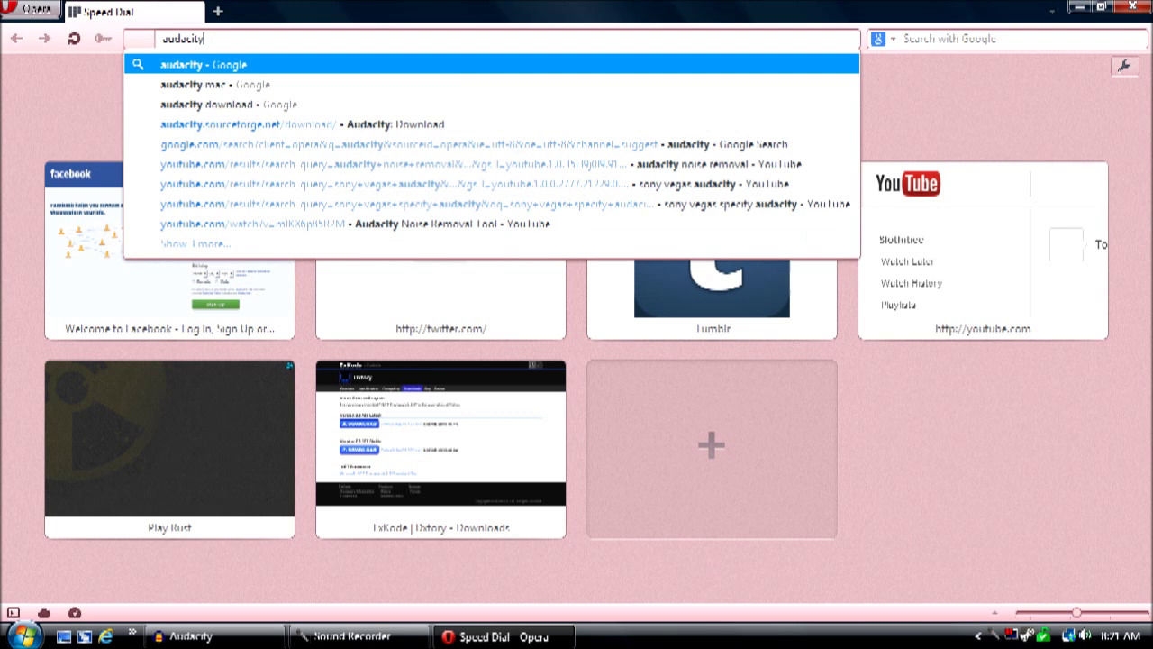
pyautogui.press('Return')
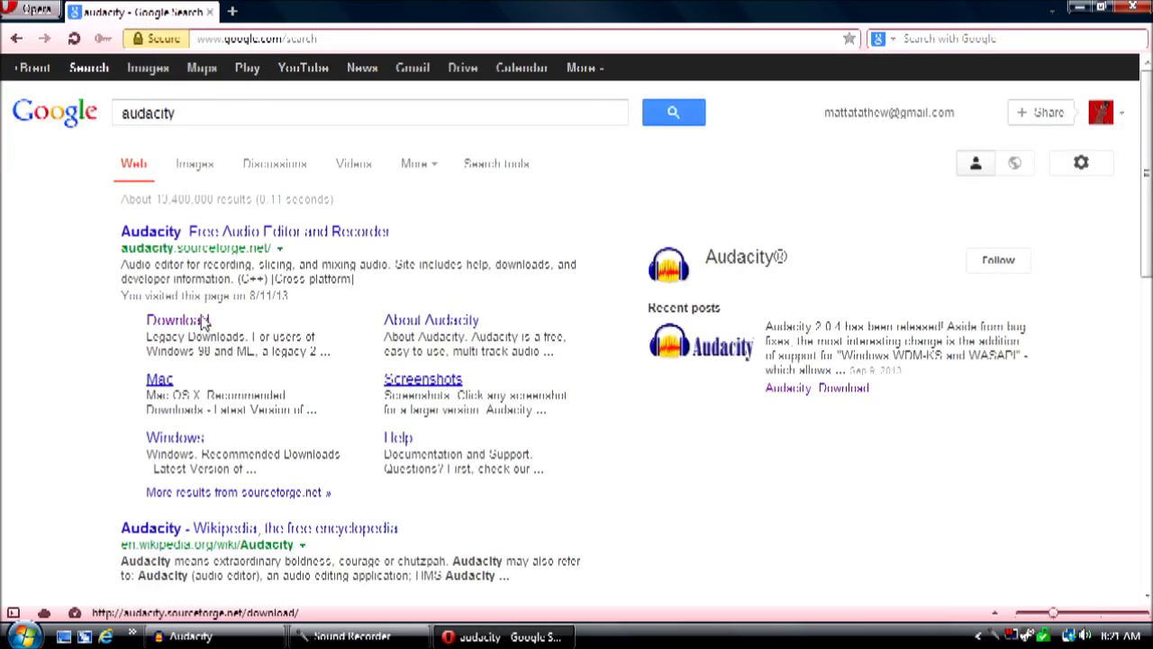
pyautogui.click(203, 321)
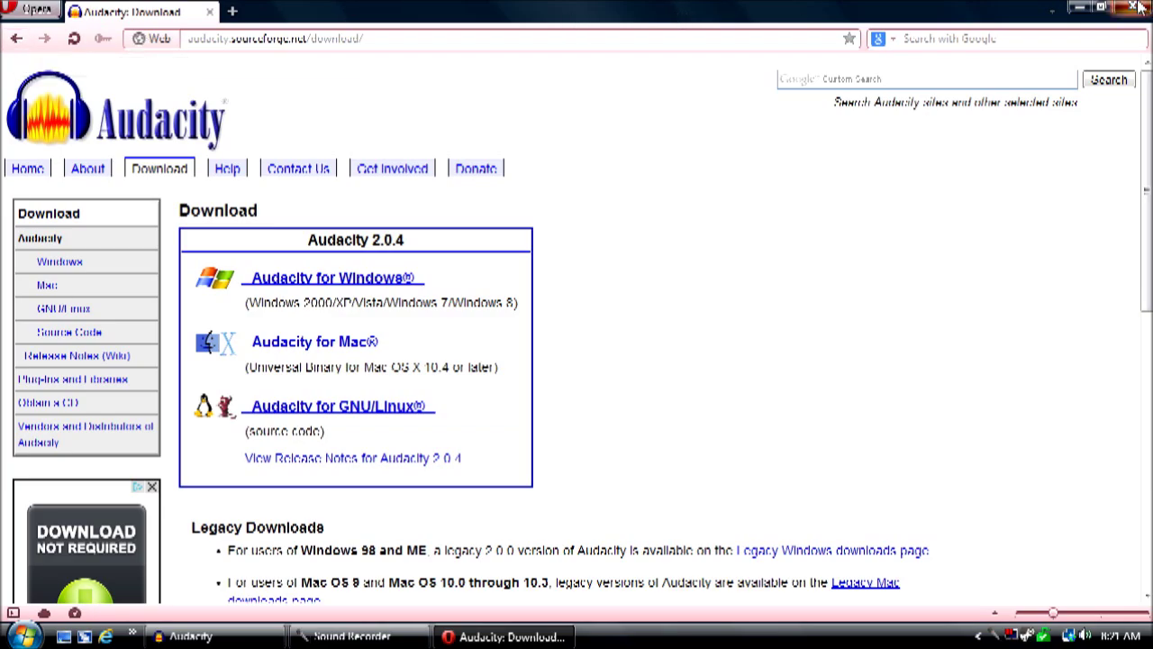
pyautogui.click(1133, 8)
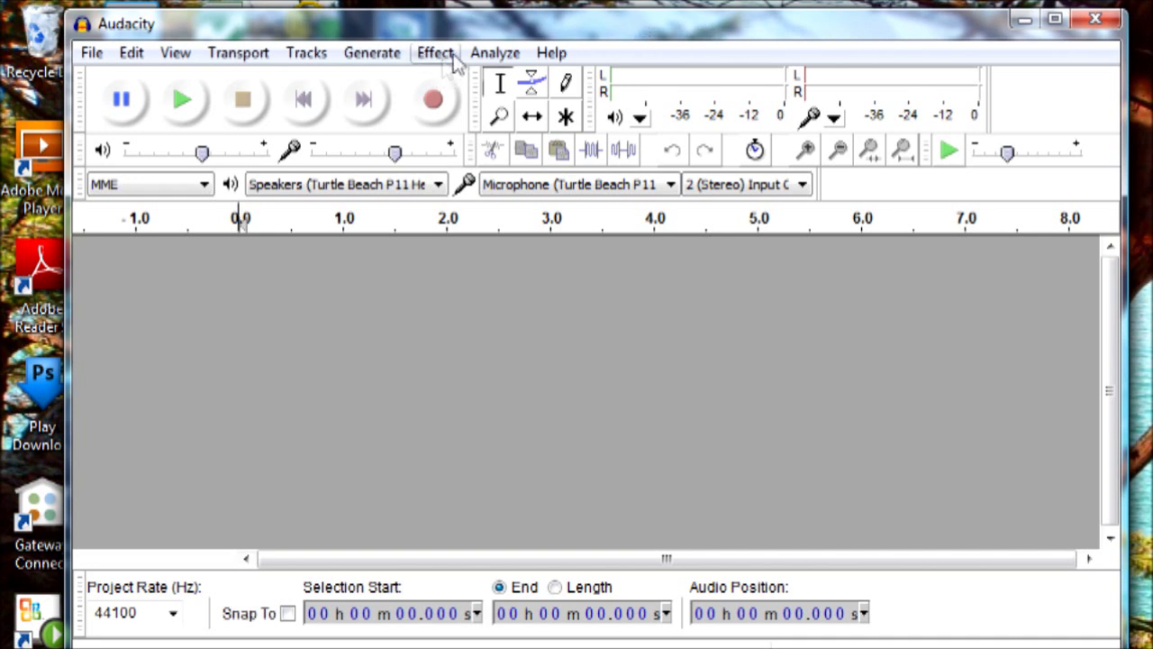
# - Record about 6.8 seconds of stereo speech into a new track
pyautogui.click(435, 104)
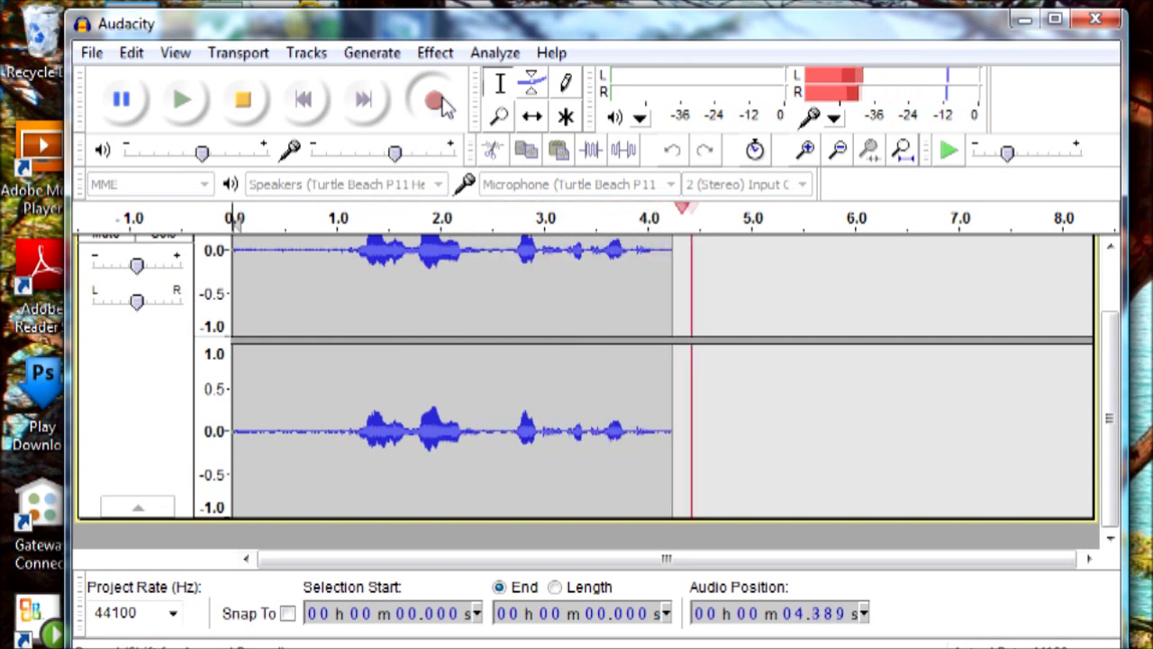
pyautogui.click(242, 93)
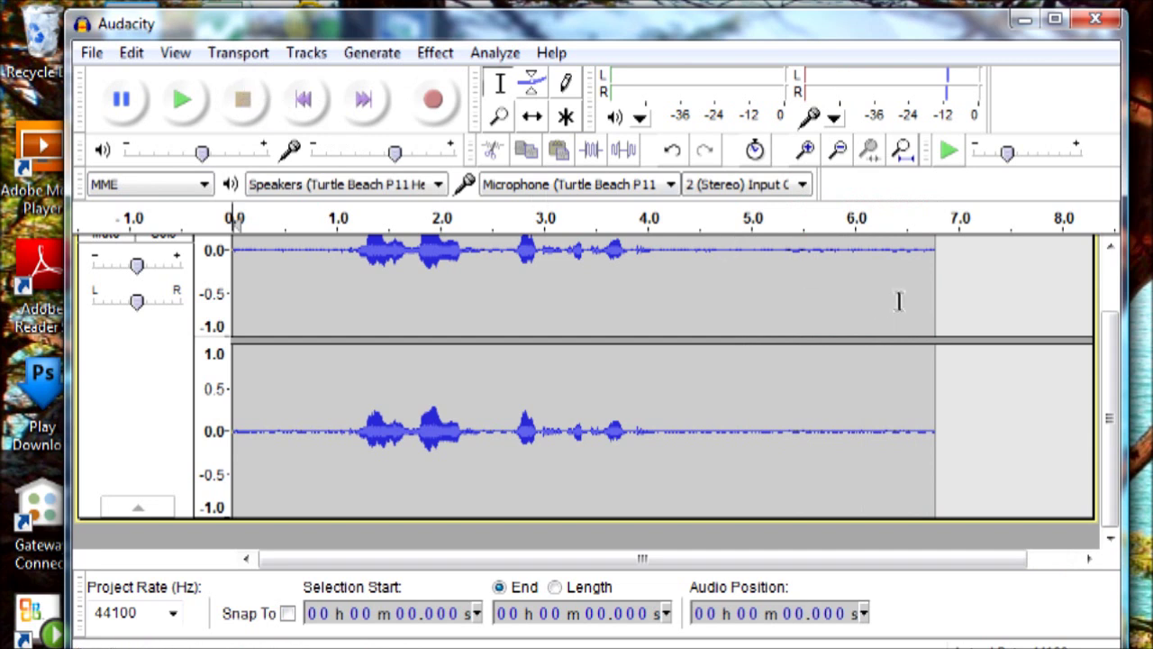
pyautogui.scroll(1, 1112, 354)
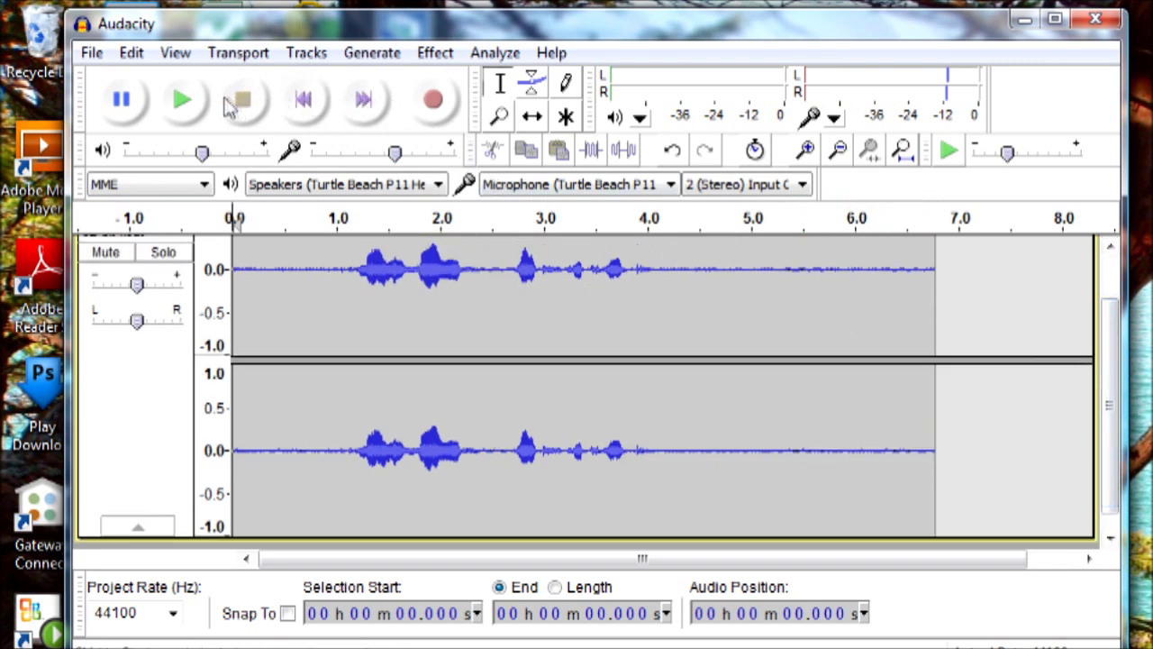
# - Listen to the recording, then raise the track gain to +10 dB
pyautogui.click(189, 101)
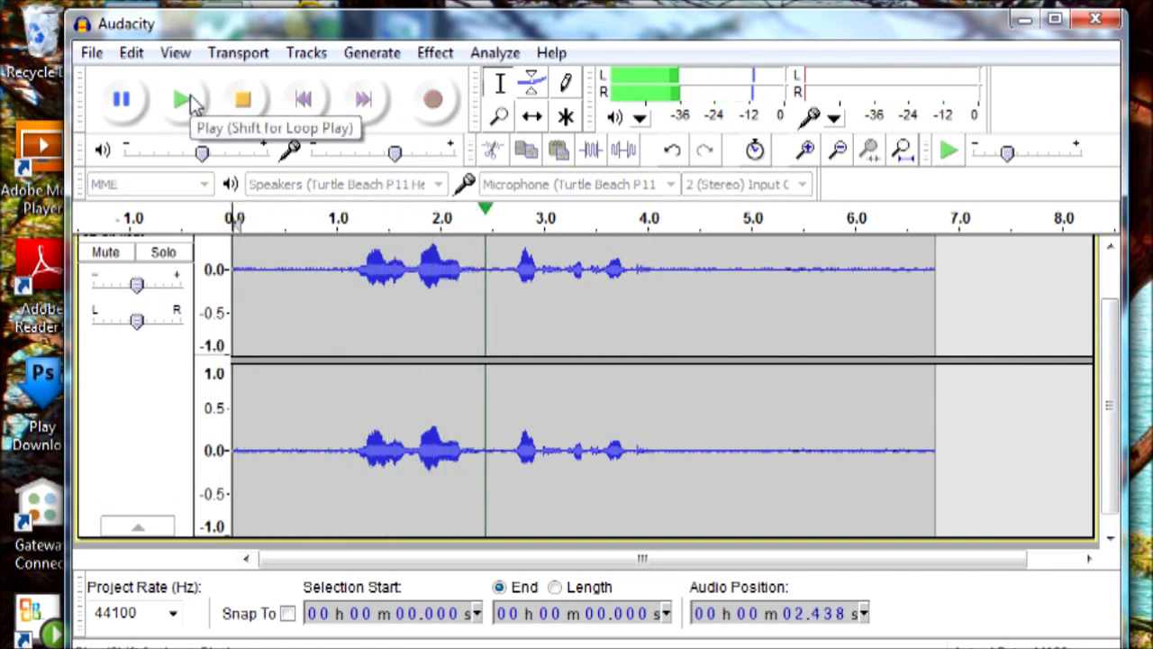
pyautogui.click(248, 101)
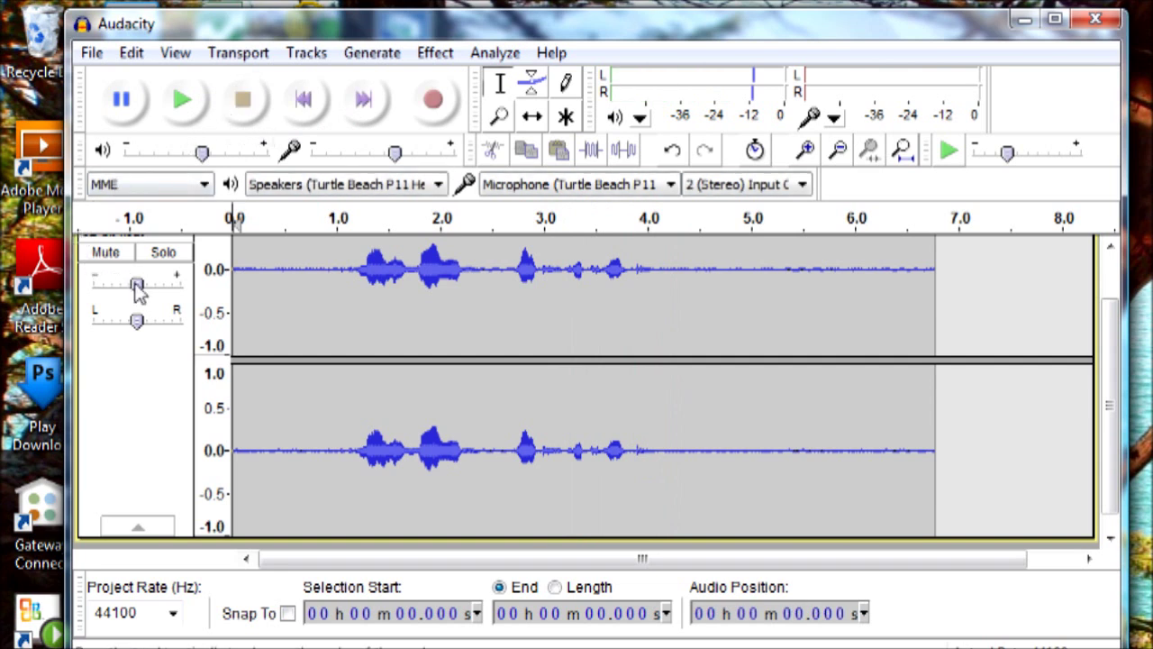
pyautogui.moveTo(137, 286); pyautogui.dragTo(192, 287)
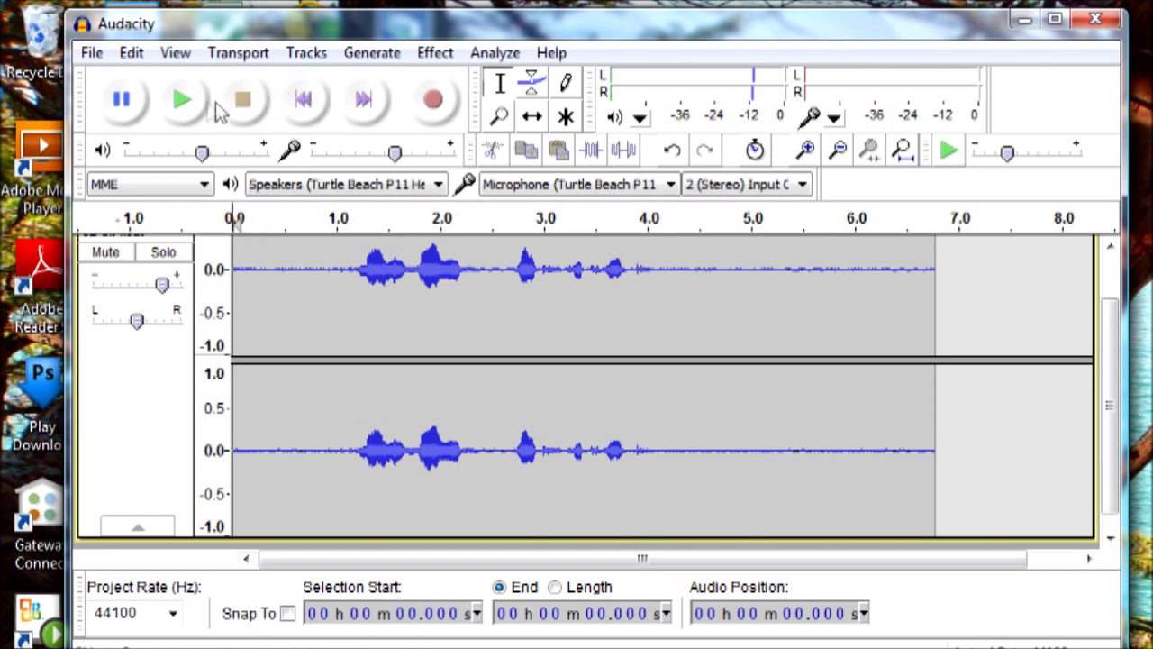
# - Play the recording again and push the track gain further toward +17 dB
pyautogui.click(185, 103)
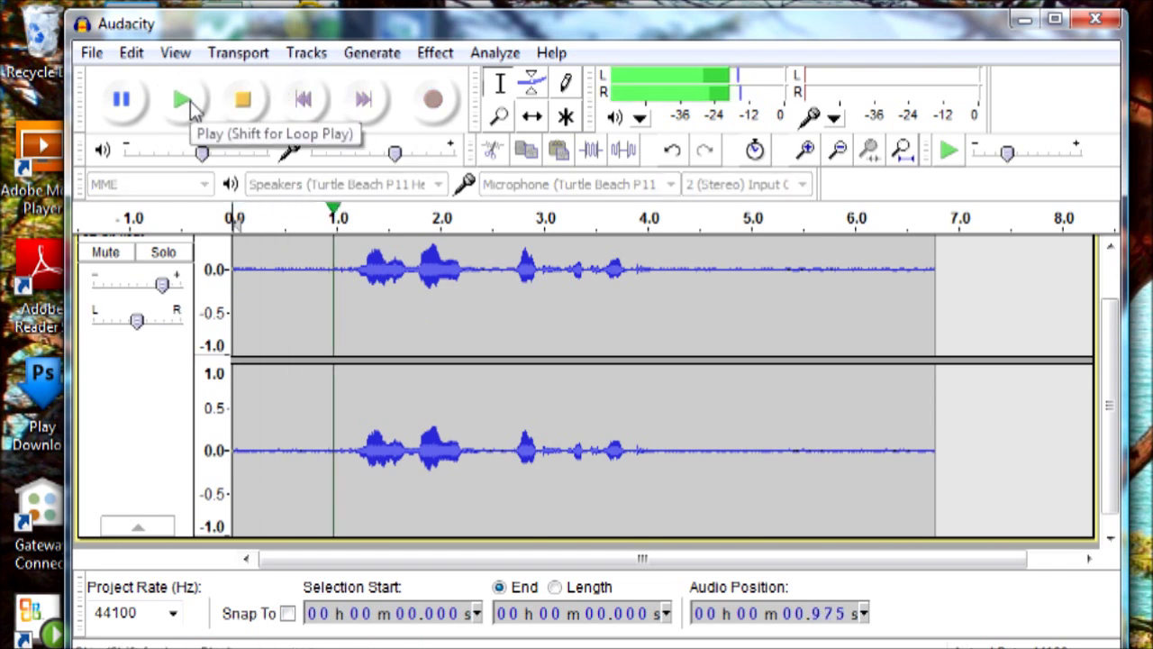
pyautogui.click(243, 101)
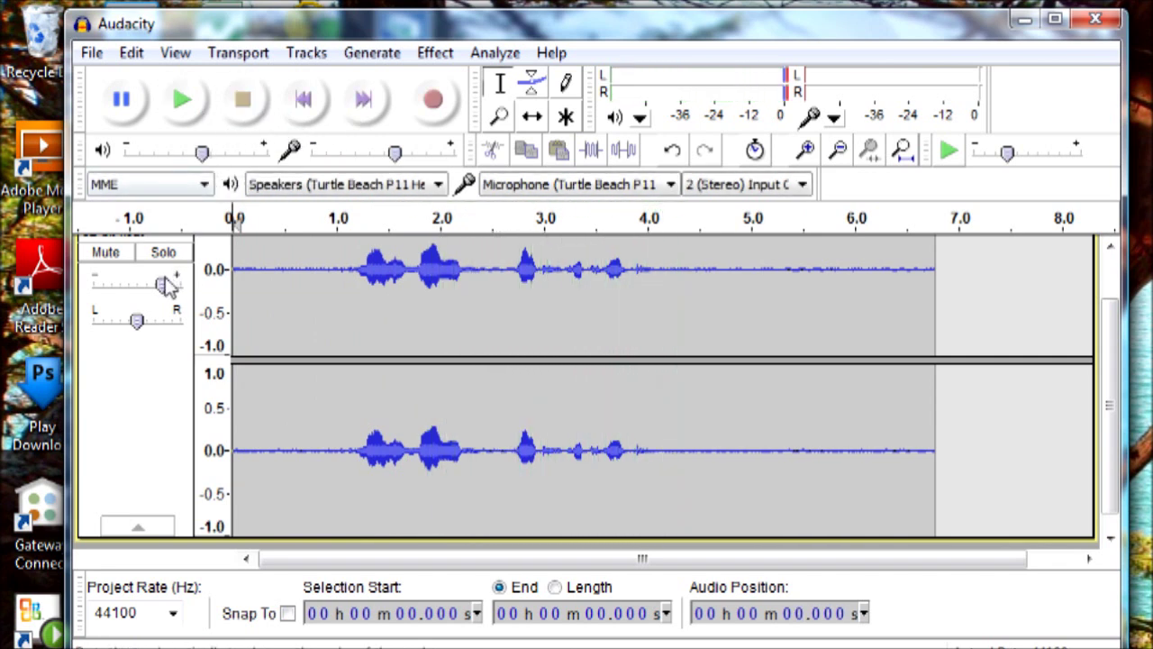
pyautogui.moveTo(163, 285); pyautogui.dragTo(151, 287)
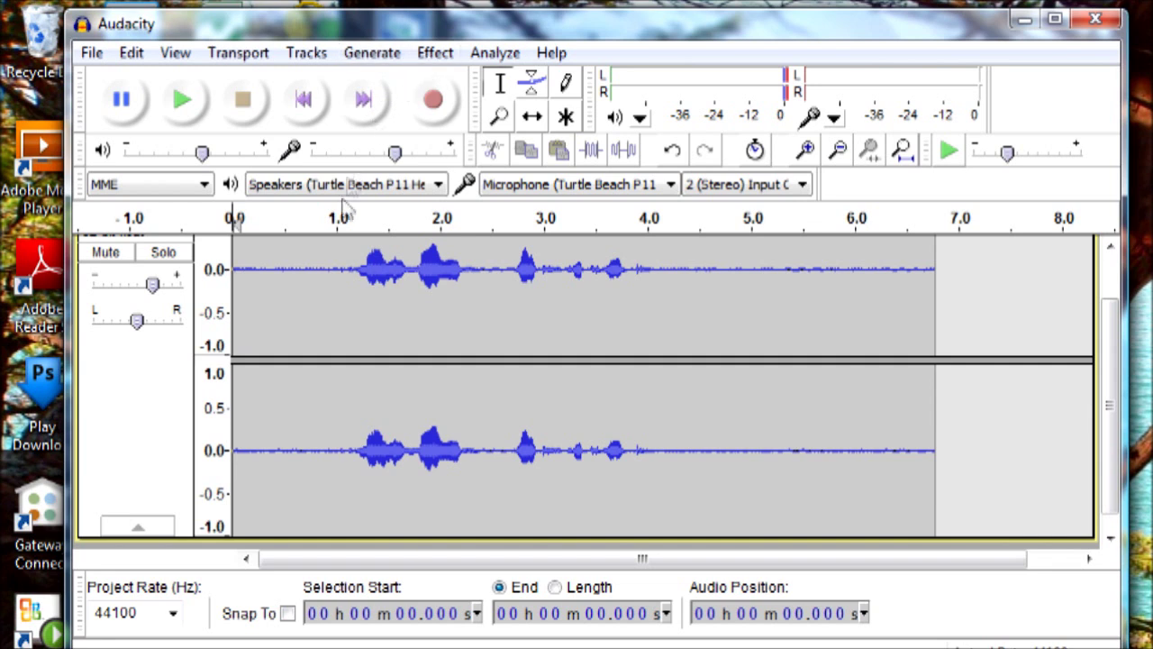
pyautogui.scroll(2, 1111, 351)
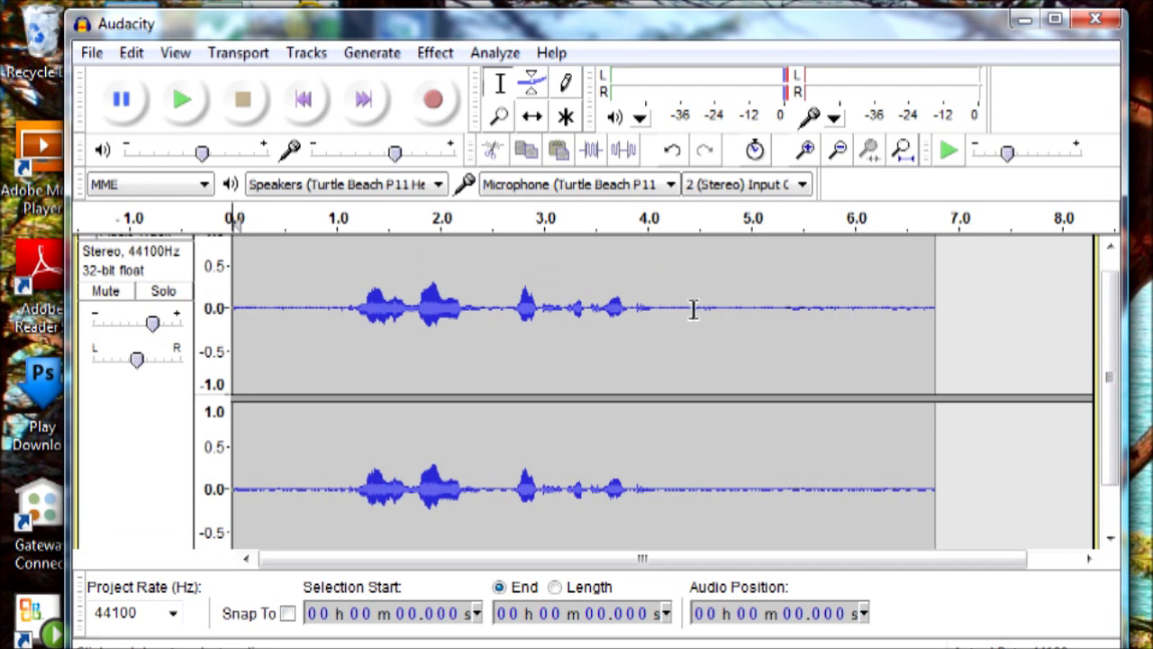
# - Select the quiet 4.214–6.780 s tail and store it as the Noise Removal profile
pyautogui.moveTo(670, 306); pyautogui.dragTo(935, 314)
pyautogui.scroll(1, 845, 327)
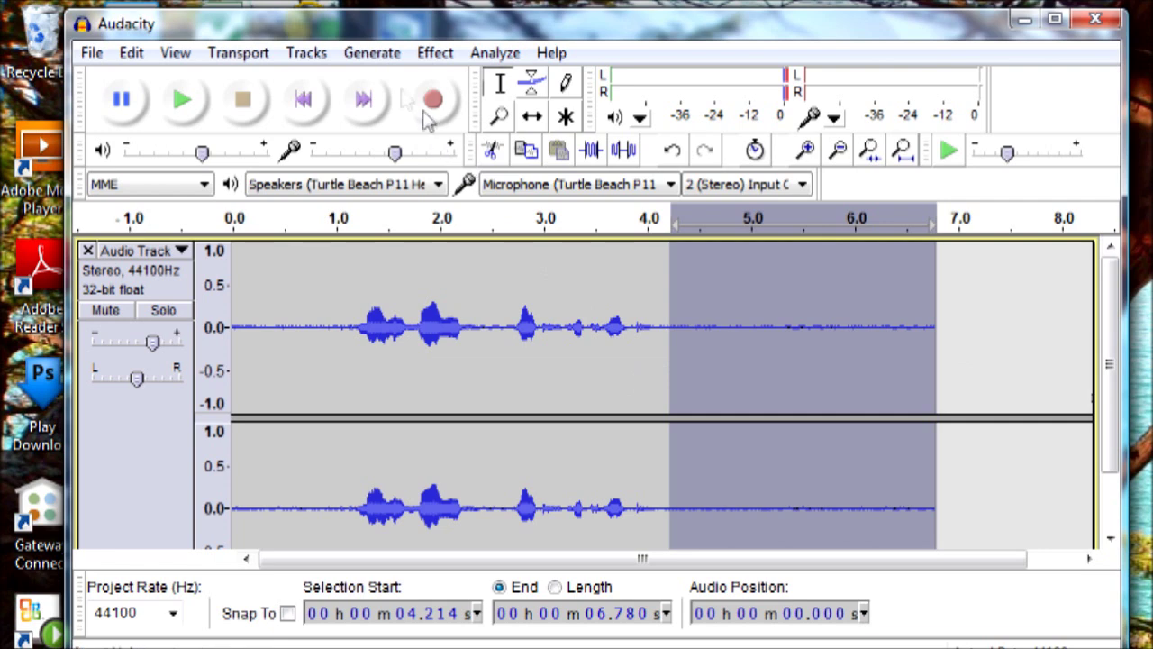
pyautogui.click(436, 53)
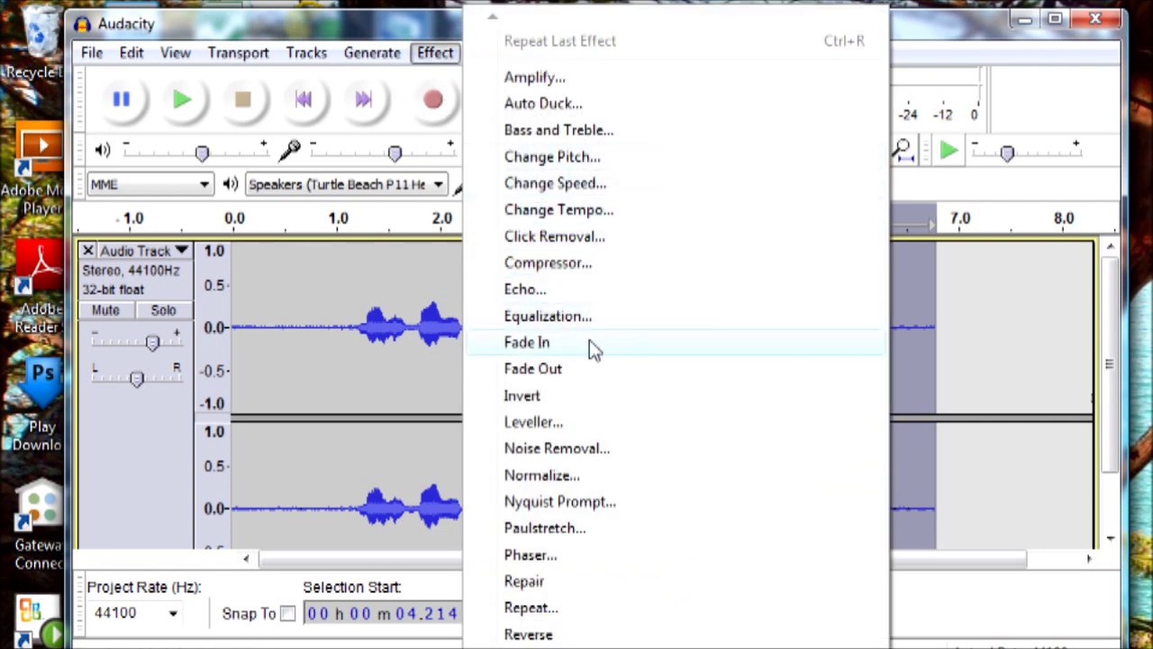
pyautogui.click(582, 449)
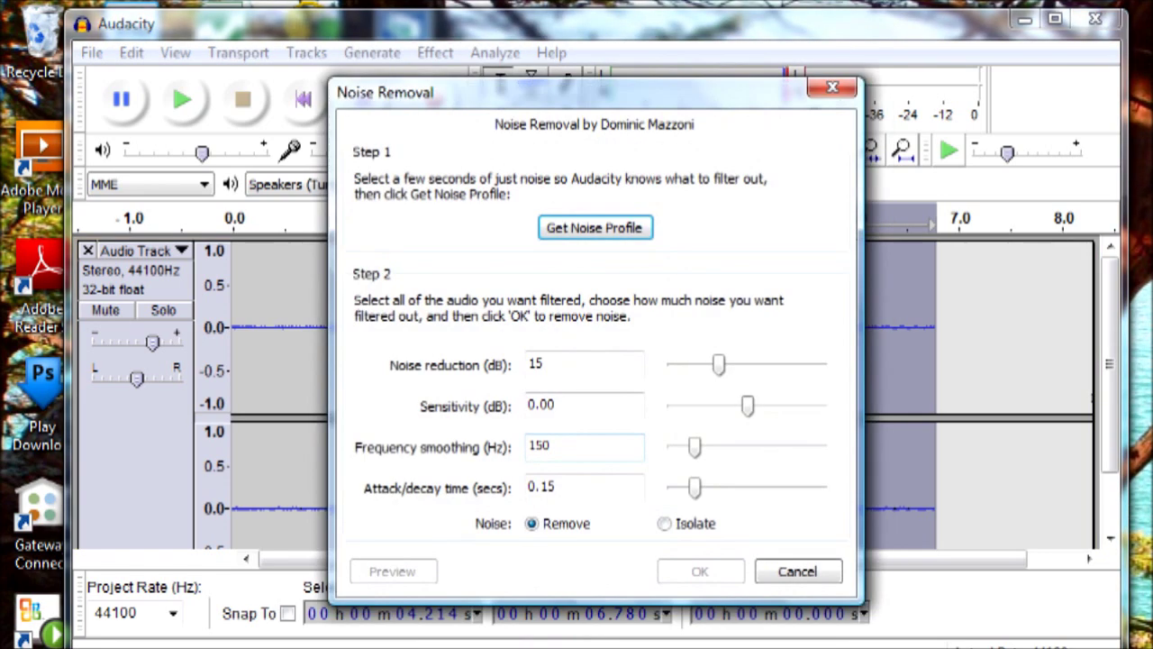
pyautogui.click(595, 228)
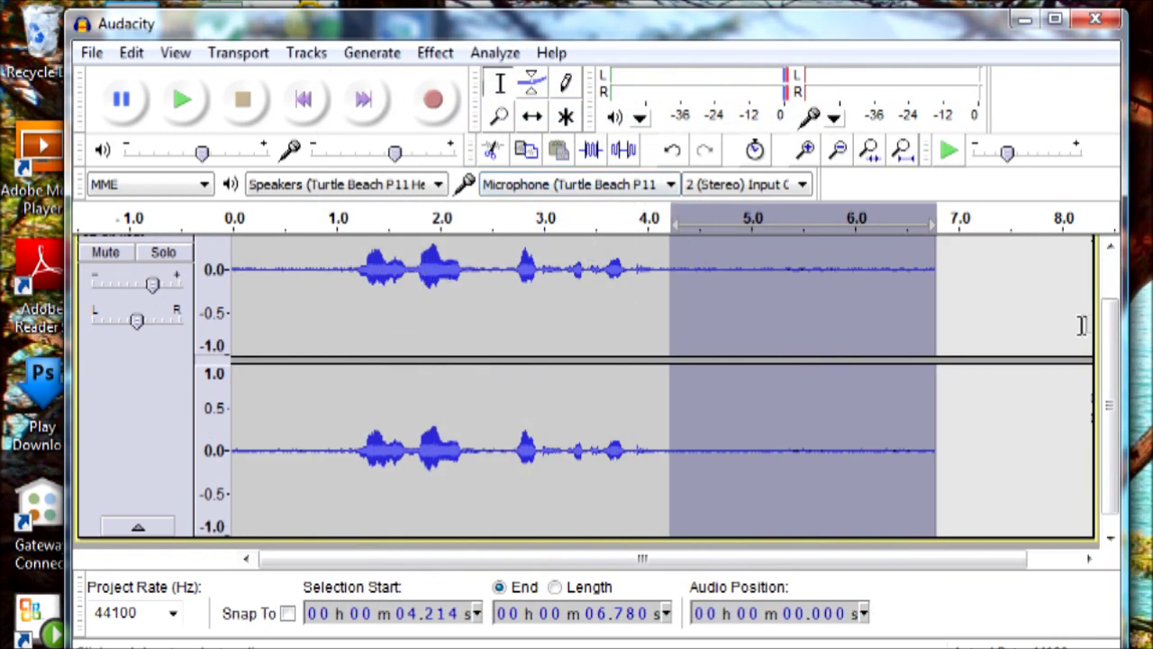
# - Select the whole 0–6.78 s track and apply Noise Removal with 15 dB reduction
pyautogui.moveTo(1112, 322); pyautogui.dragTo(1117, 279)
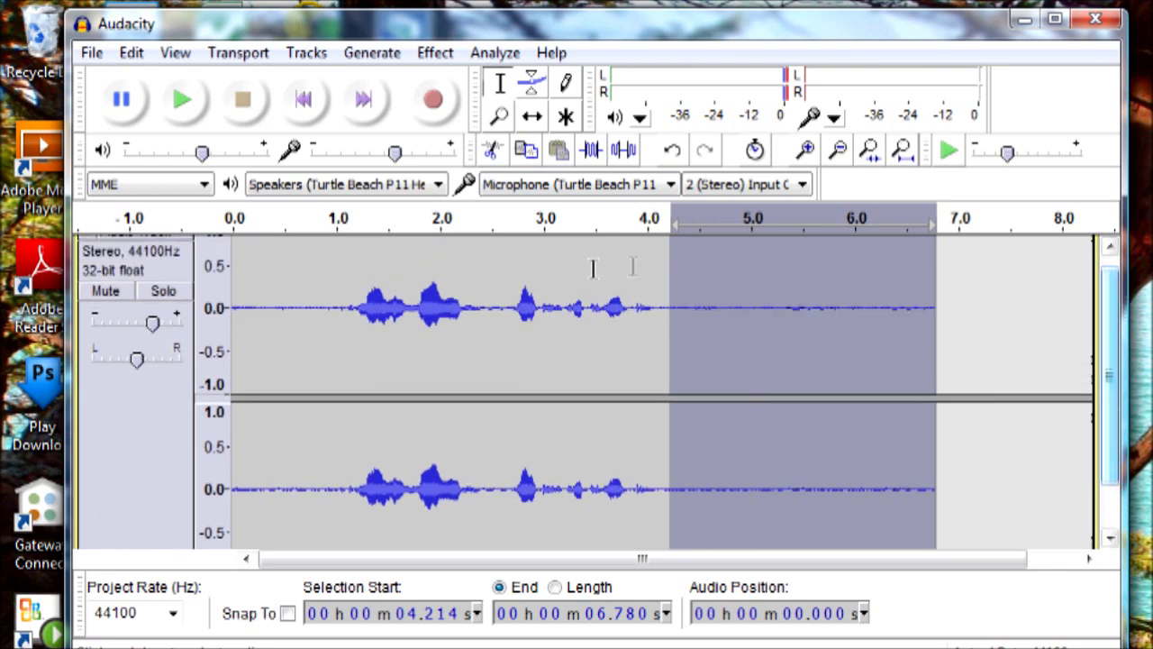
pyautogui.click(174, 270)
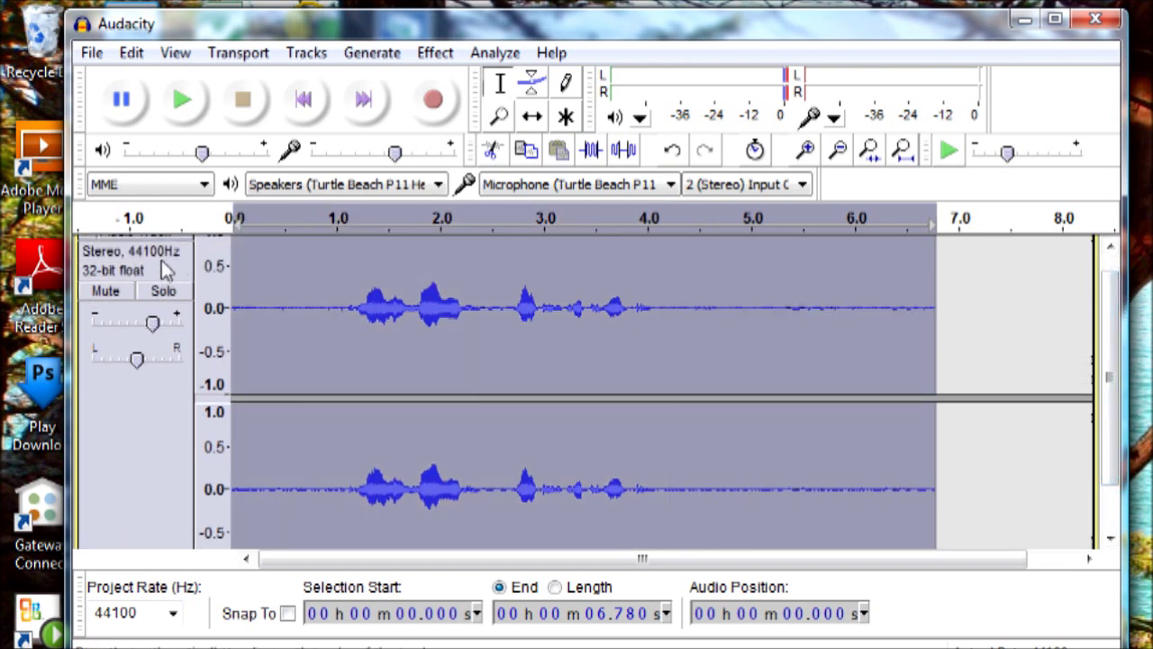
pyautogui.click(450, 56)
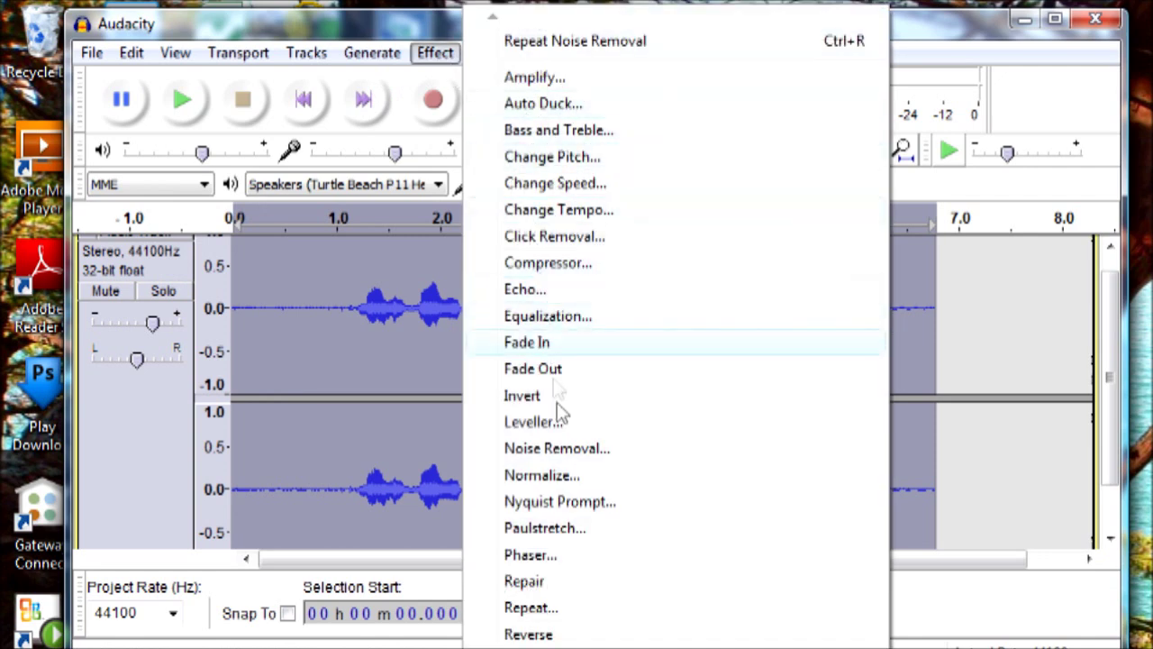
pyautogui.click(577, 446)
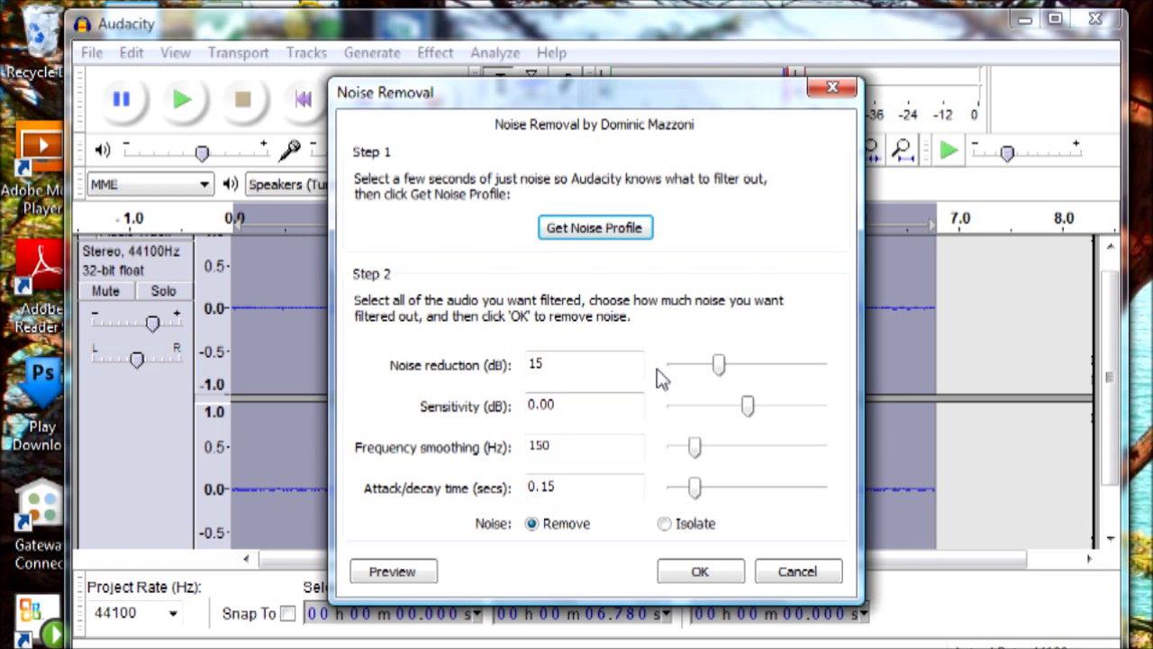
pyautogui.click(701, 571)
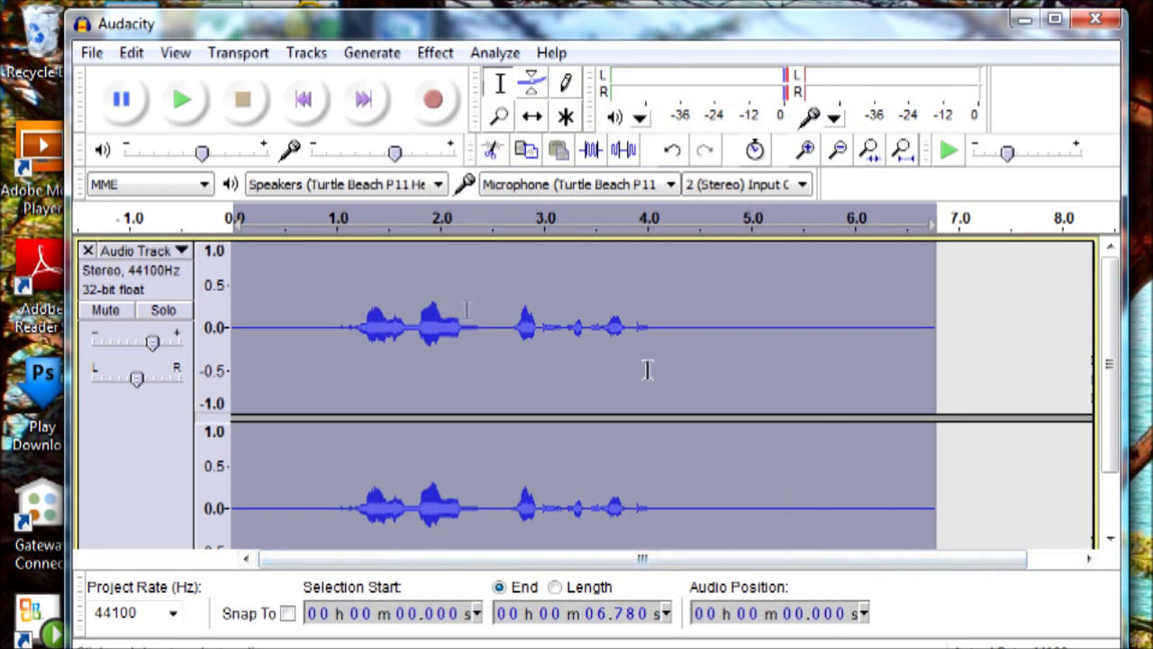
pyautogui.click(306, 102)
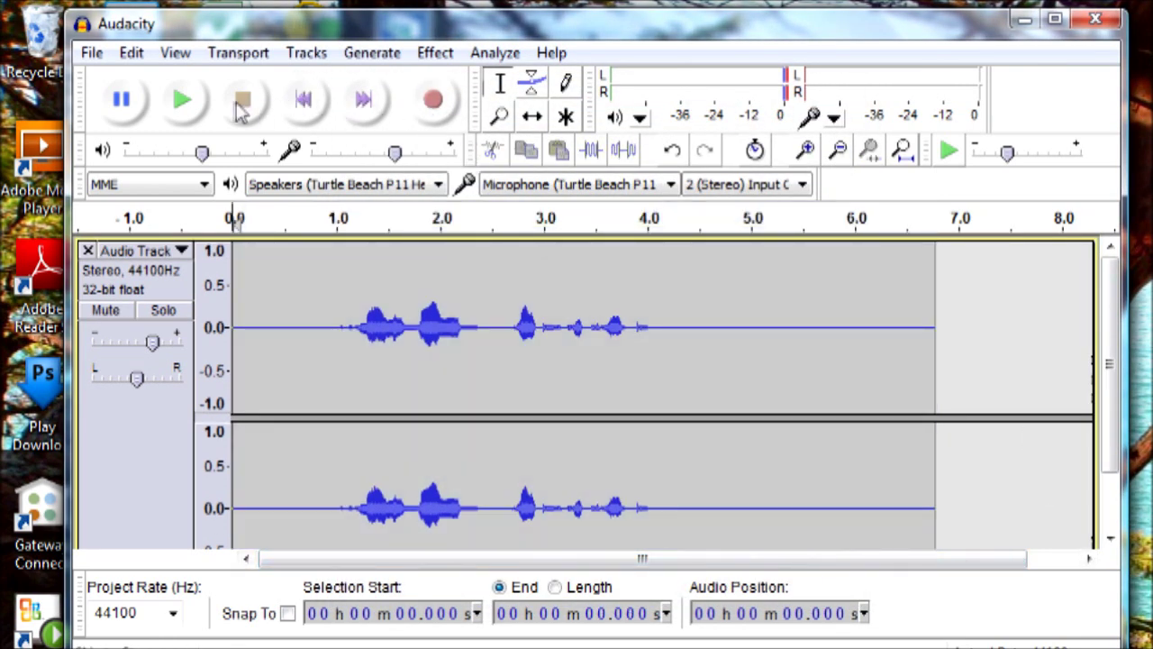
pyautogui.click(183, 101)
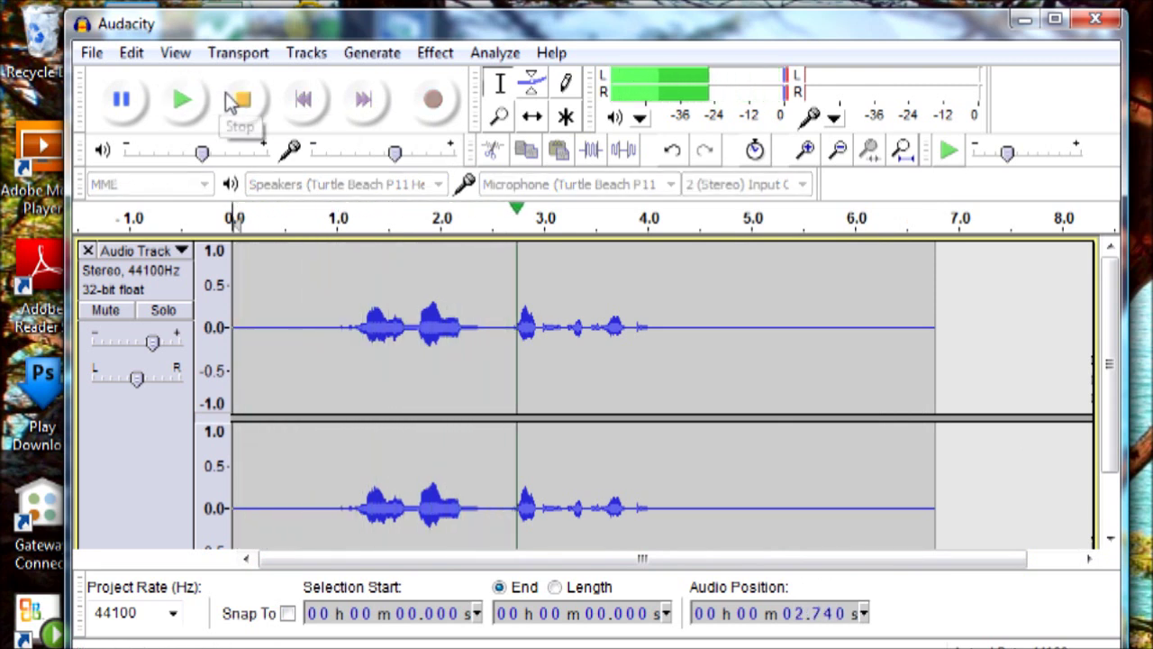
pyautogui.click(252, 102)
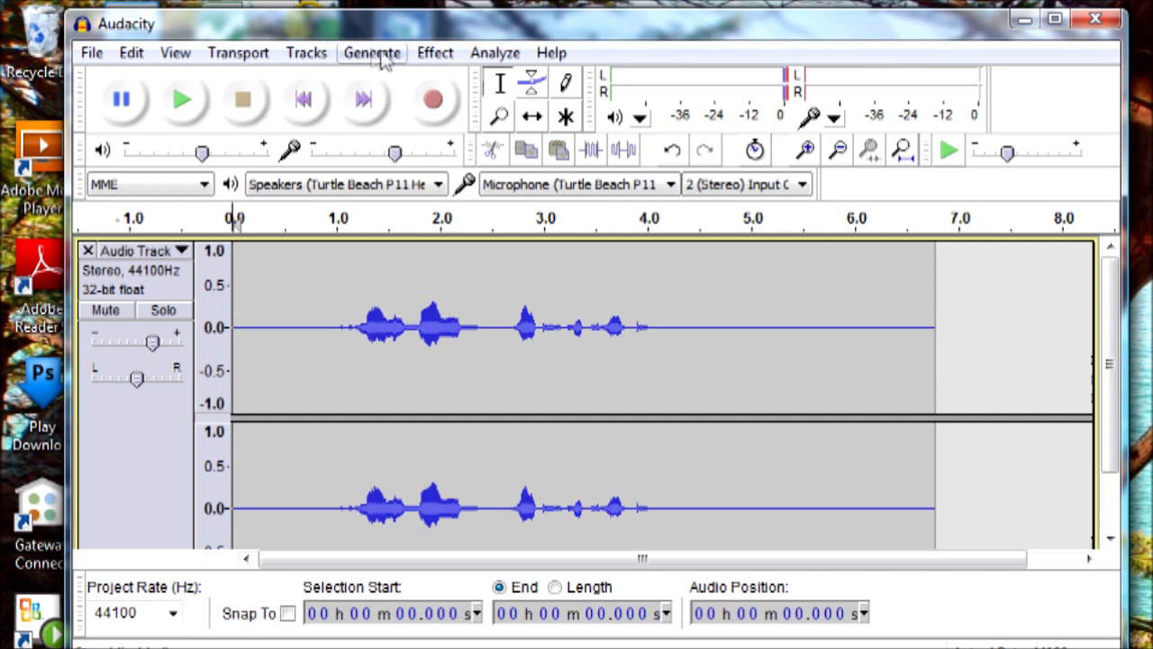
# - Apply Bass and Treble with bass at +9 dB and treble at −6 dB
pyautogui.click(436, 54)
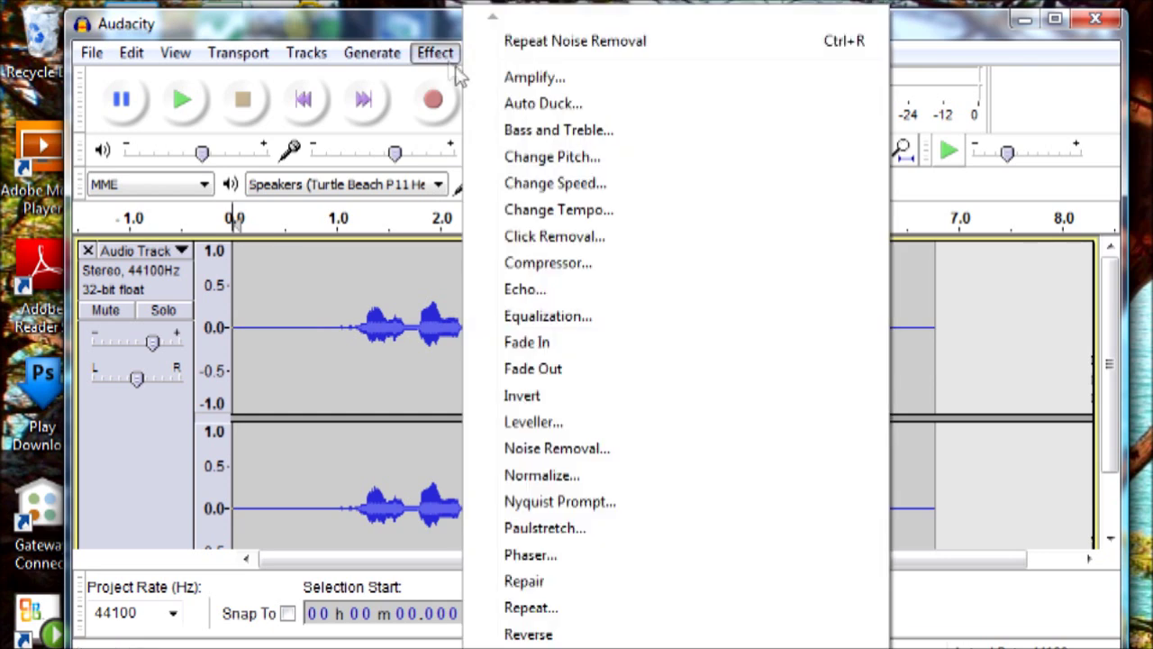
pyautogui.click(558, 131)
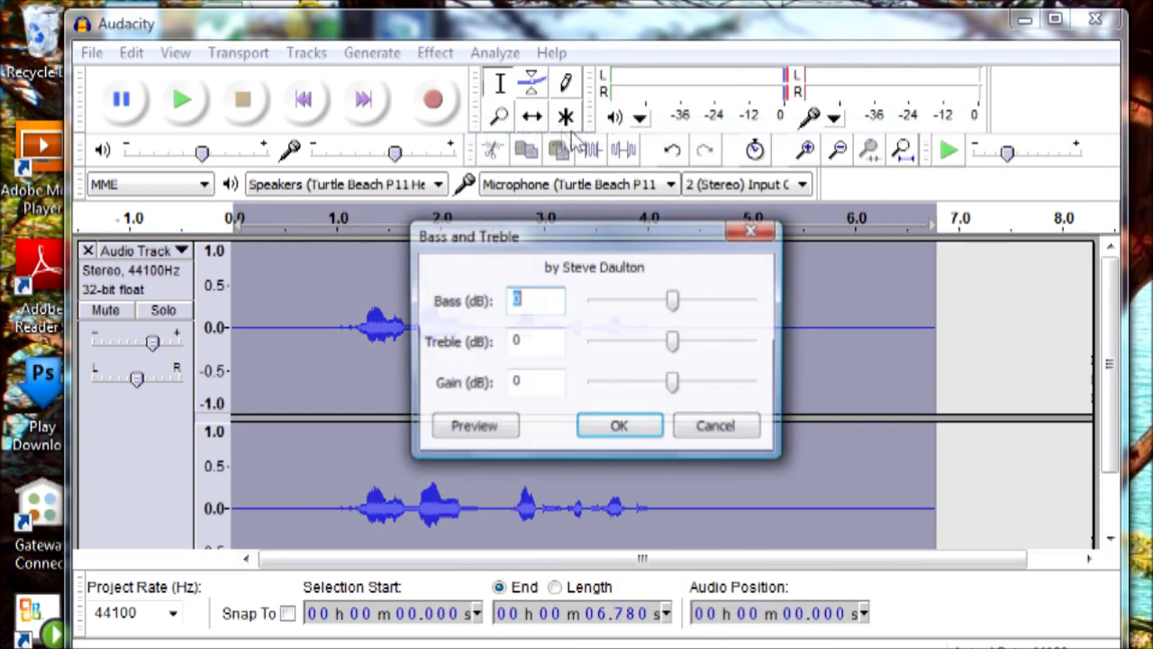
pyautogui.moveTo(676, 309); pyautogui.dragTo(643, 348)
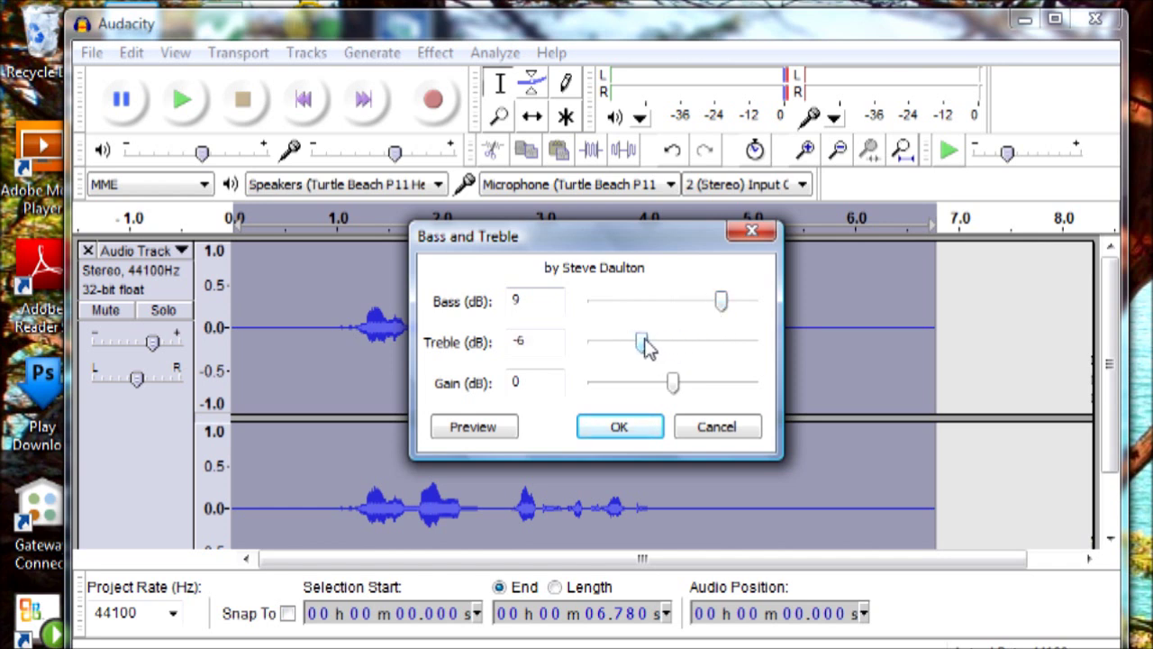
pyautogui.click(623, 427)
pyautogui.scroll(-2, 676, 414)
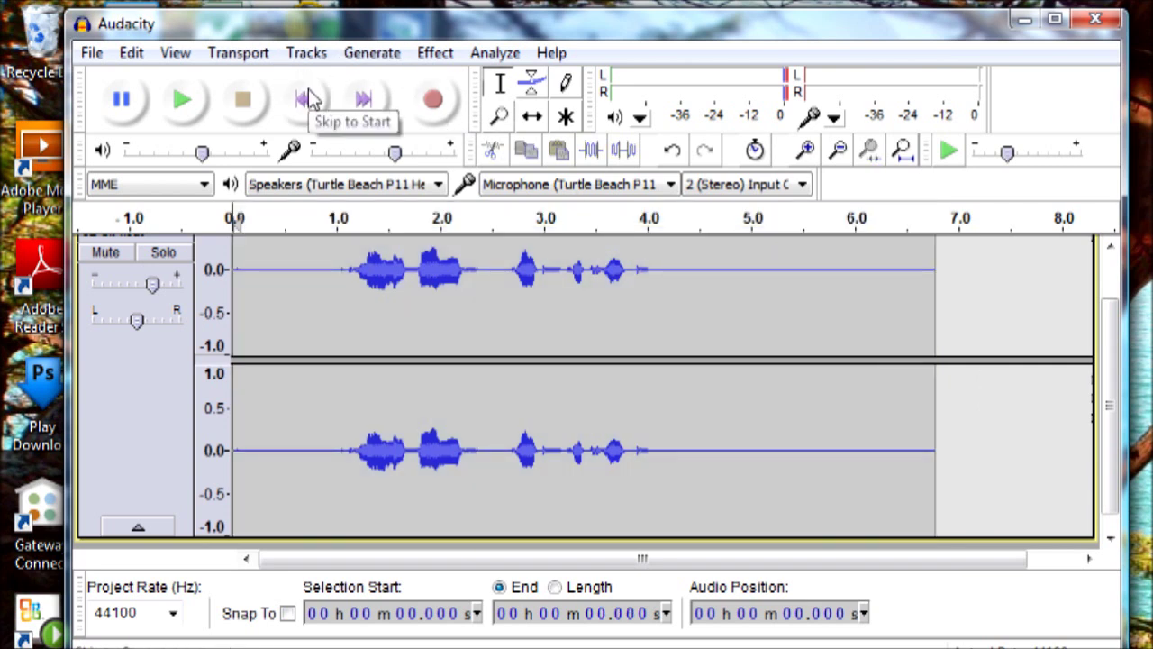
pyautogui.click(193, 98)
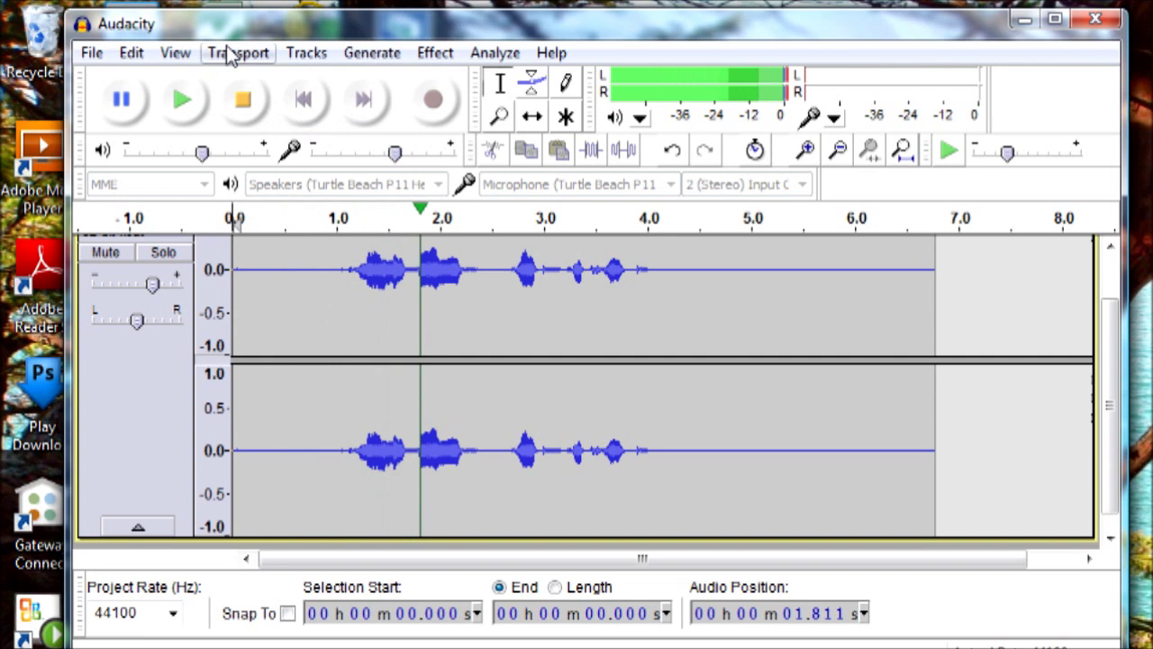
pyautogui.click(252, 107)
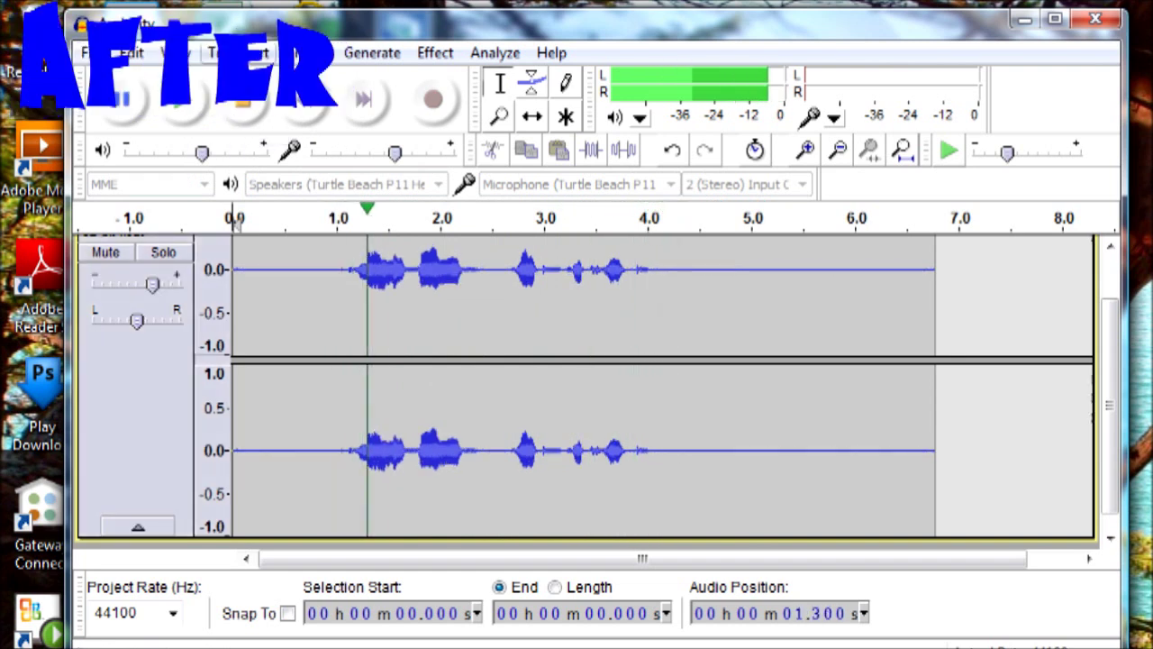
pyautogui.click(252, 106)
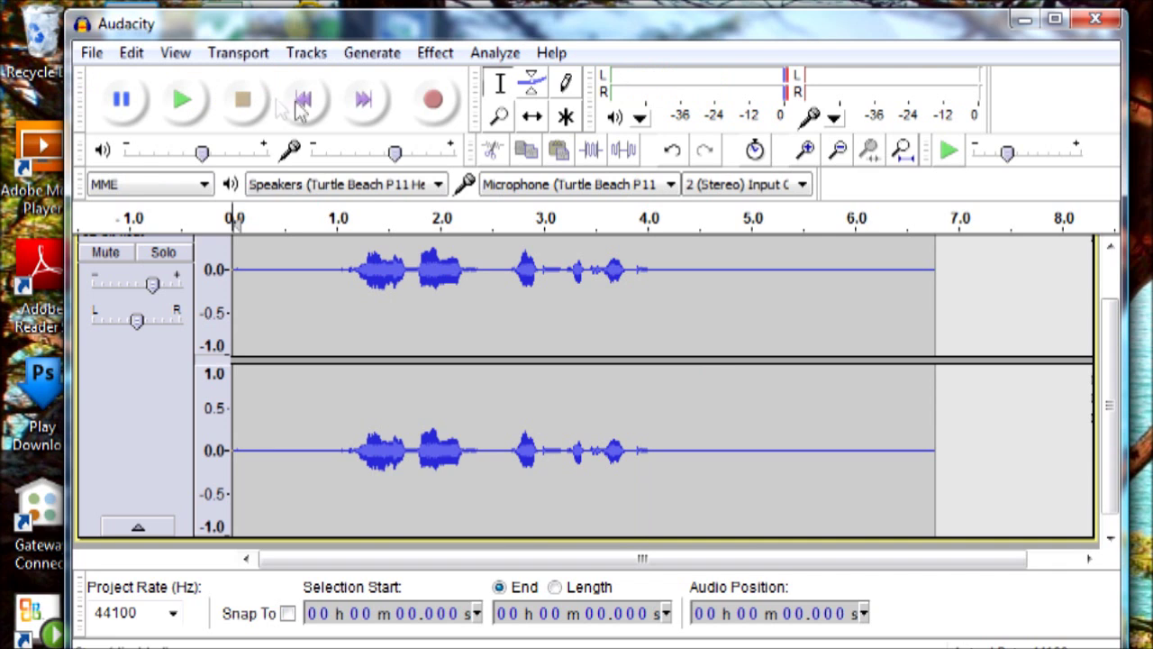
pyautogui.click(183, 101)
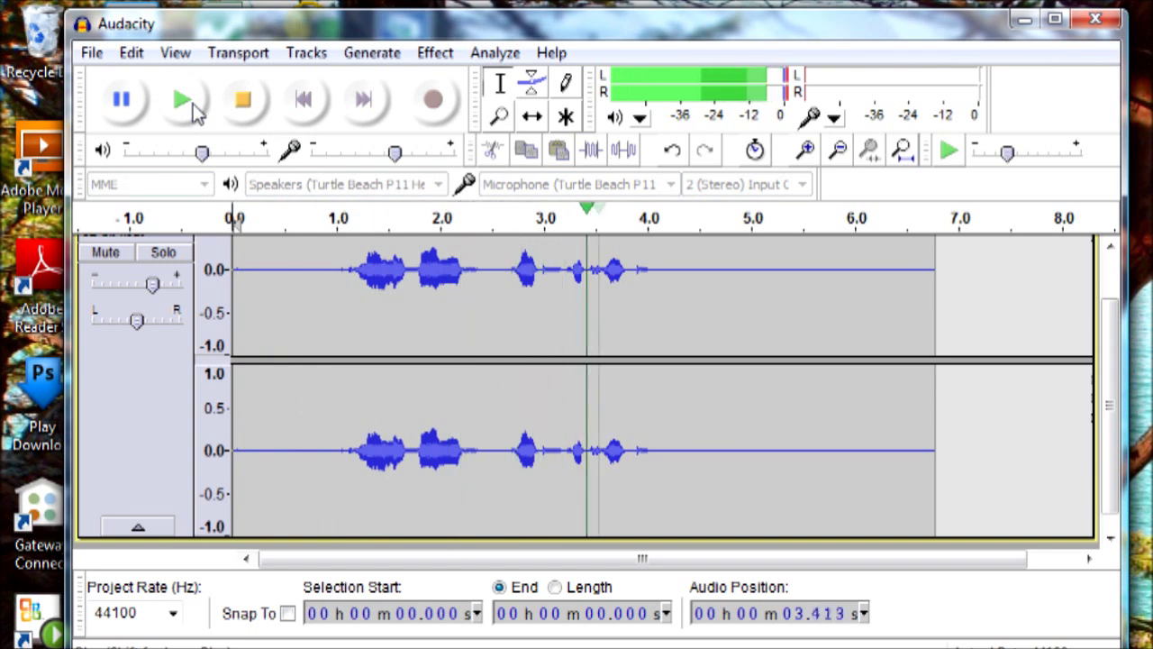
pyautogui.click(193, 107)
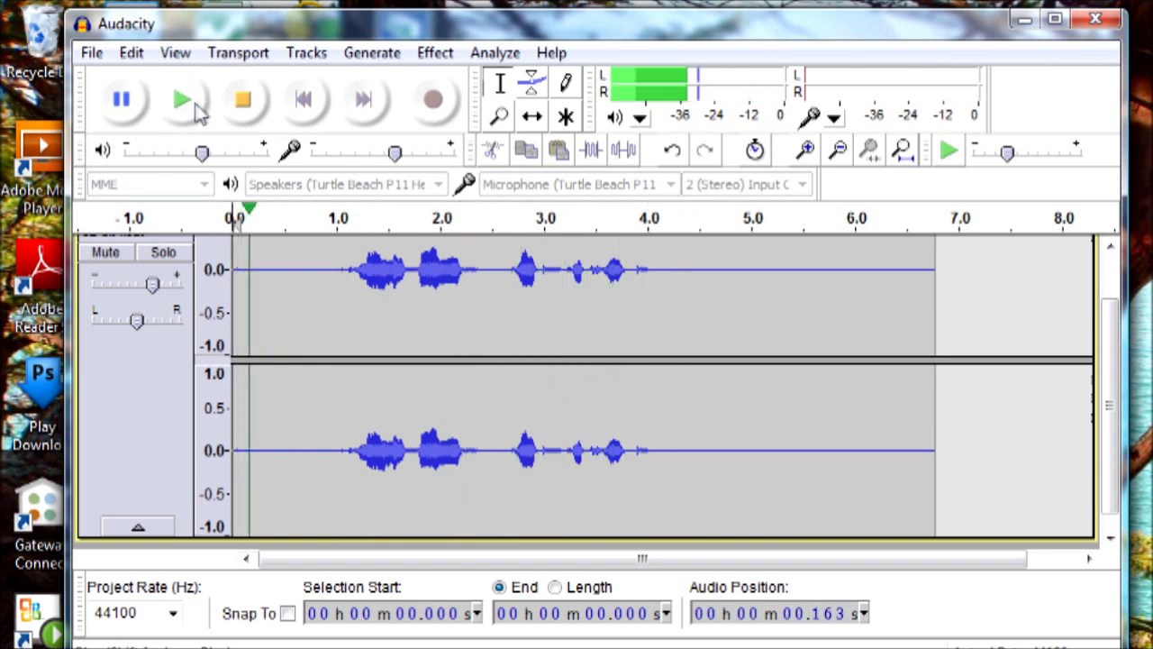
pyautogui.click(243, 108)
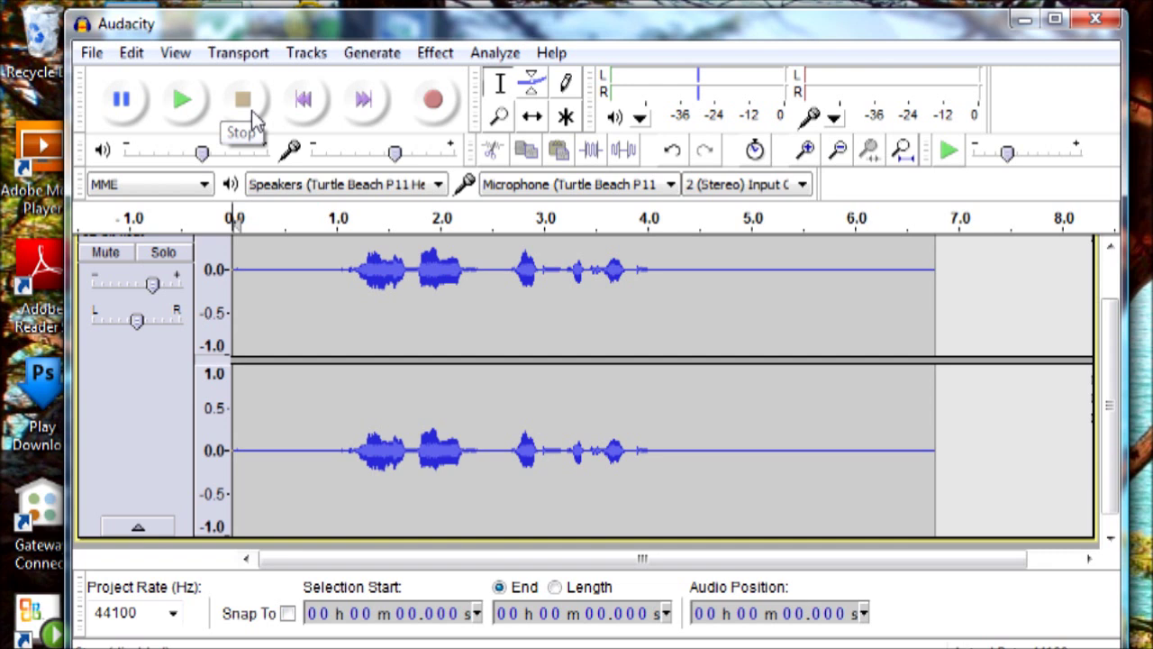